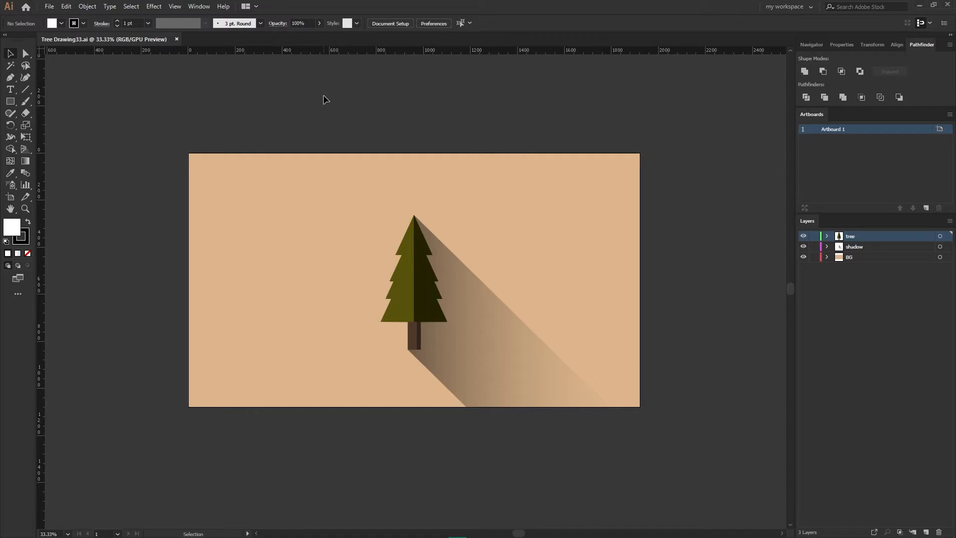
Step: Reach the File Handling & Clipboard preferences via the Edit menu
click(67, 7)
mouse_move(142, 323)
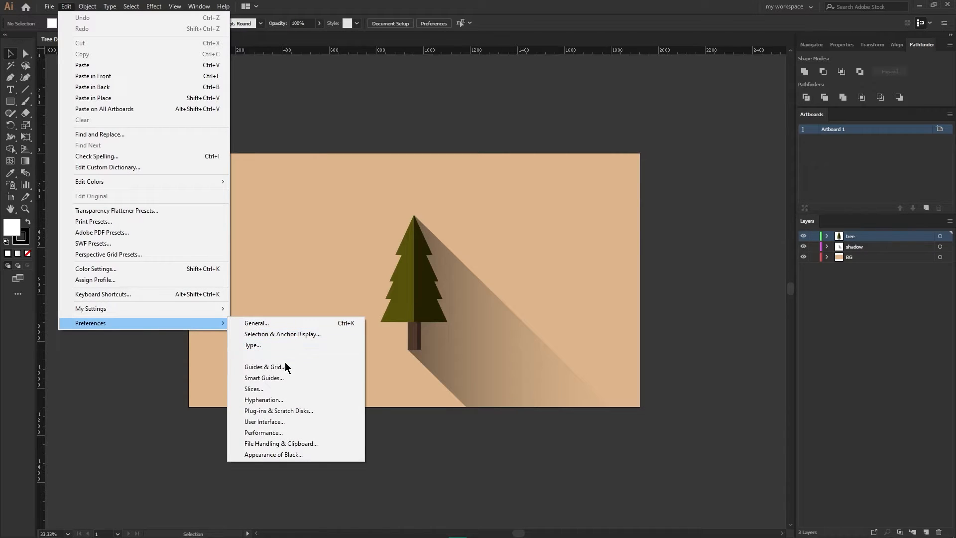
click(284, 444)
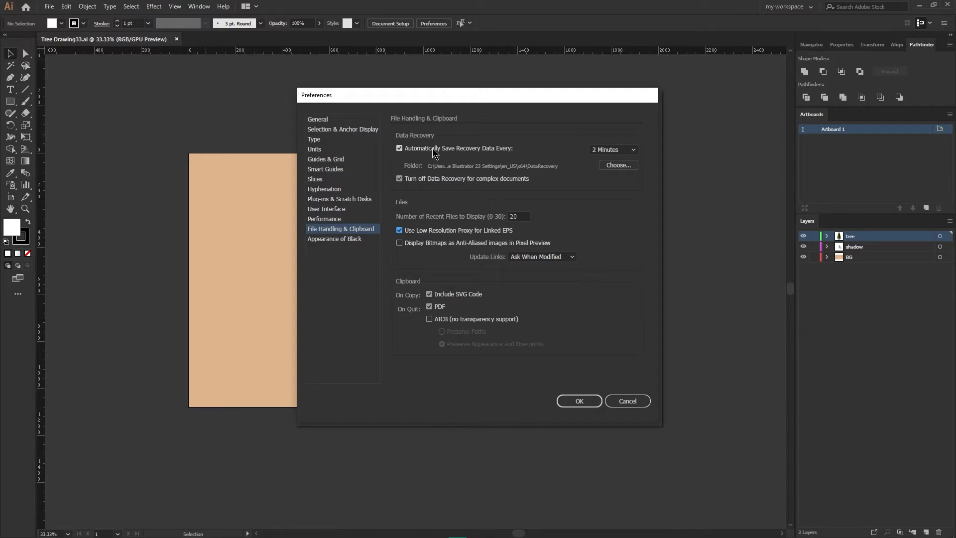
Step: Set the recovery data interval to 1 Minute and bring up the recovery folder chooser
click(612, 150)
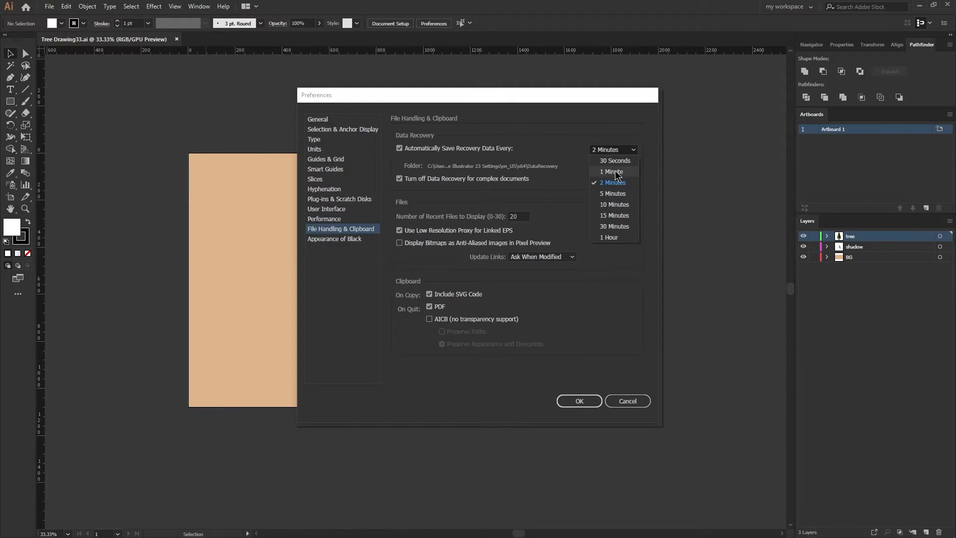
click(615, 170)
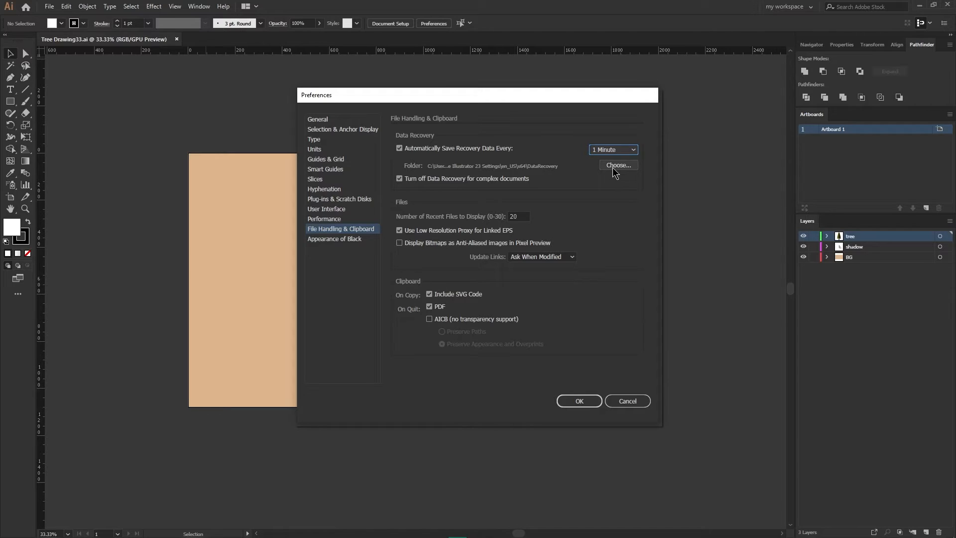
click(612, 168)
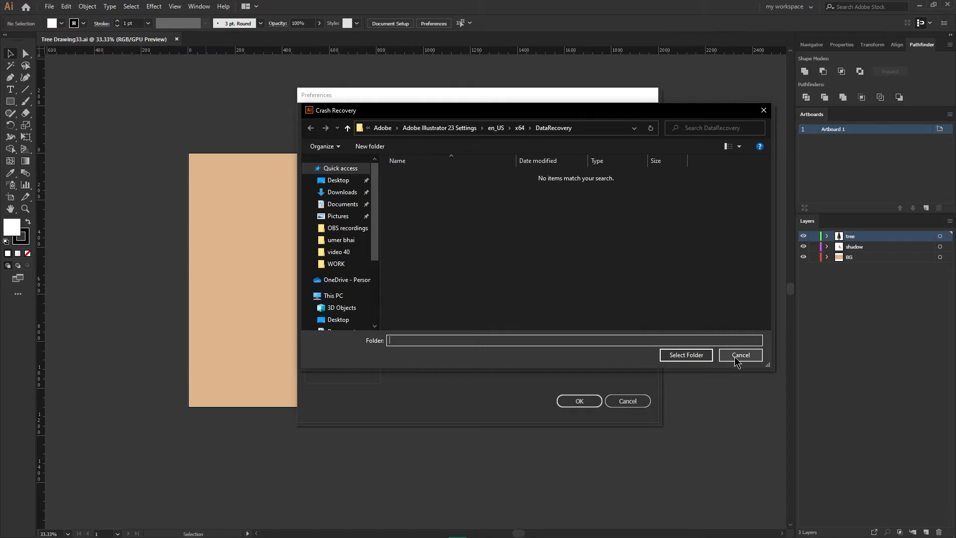
Step: Dismiss the Crash Recovery folder chooser and confirm the Preferences with OK
click(686, 355)
click(583, 402)
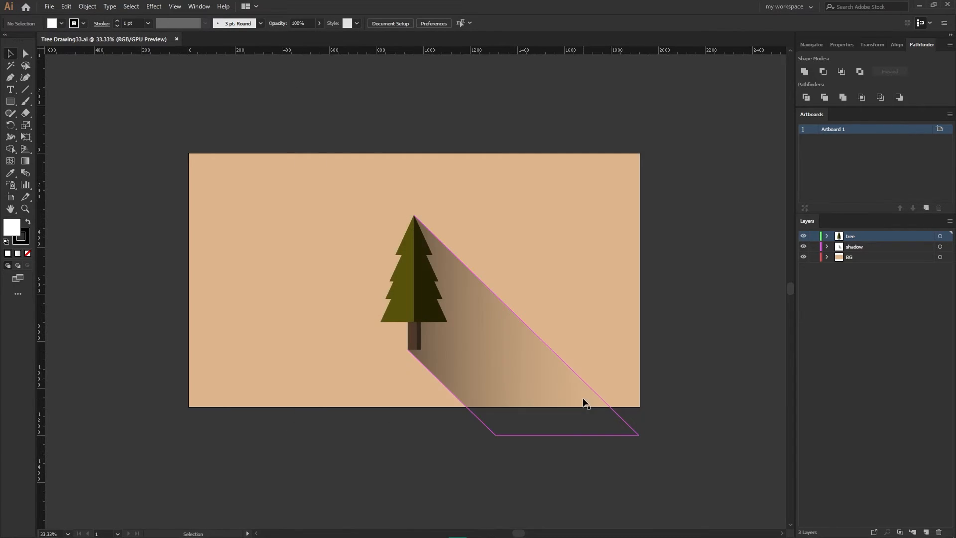